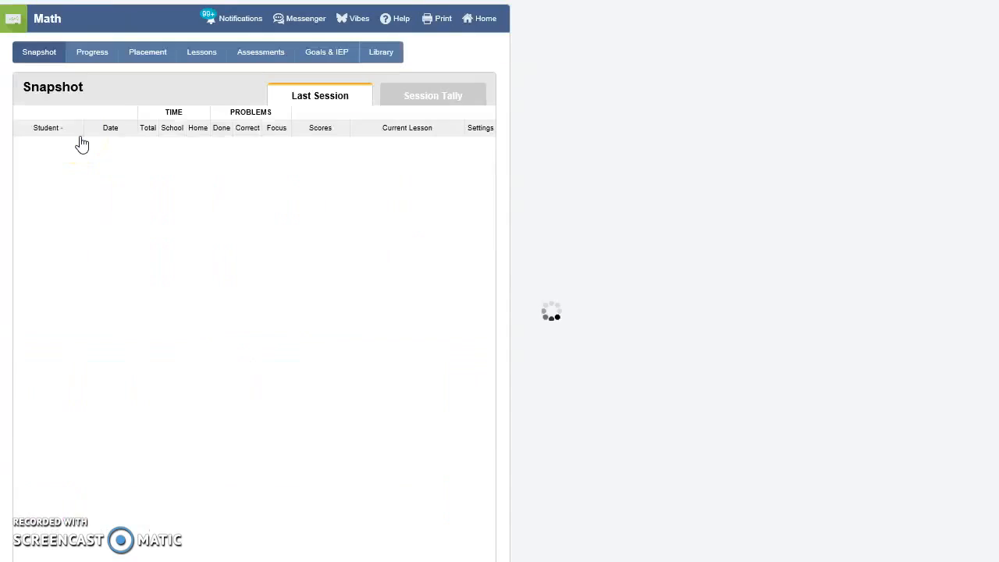
Step: View the math placement test results for the class
left_click(74, 58)
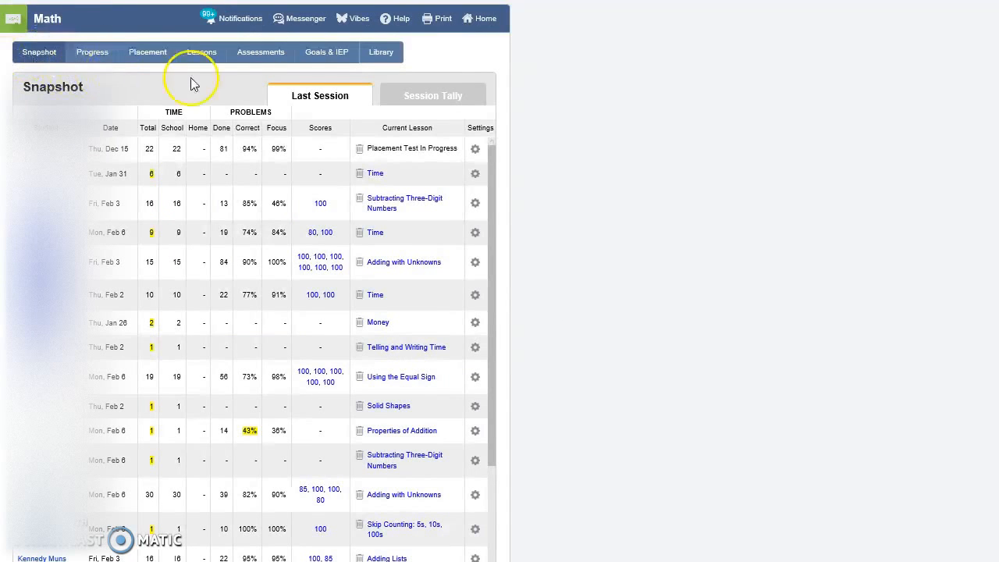
left_click(155, 57)
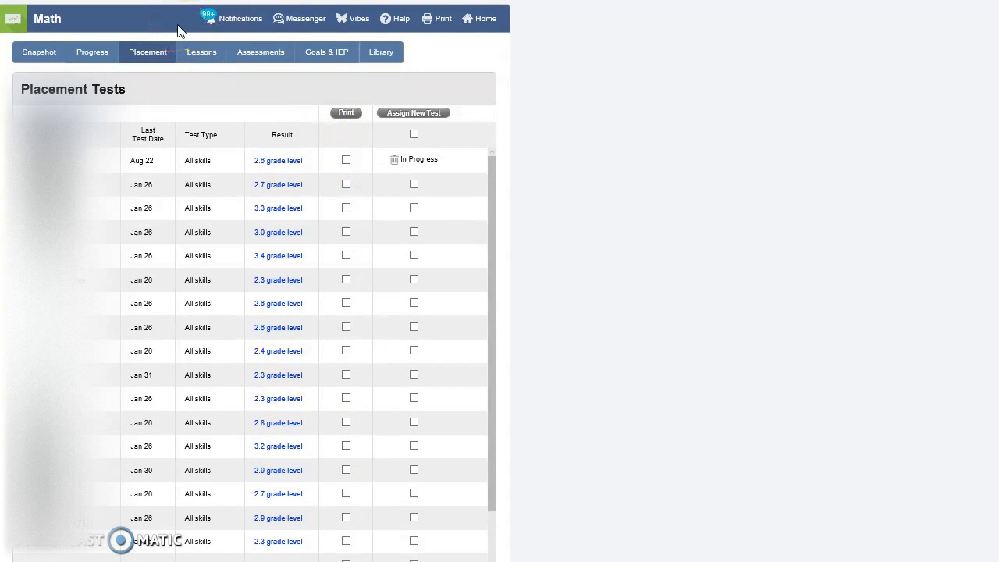
Step: Create and download a PDF progress report covering all standards and scores for every student in the class
left_click(103, 50)
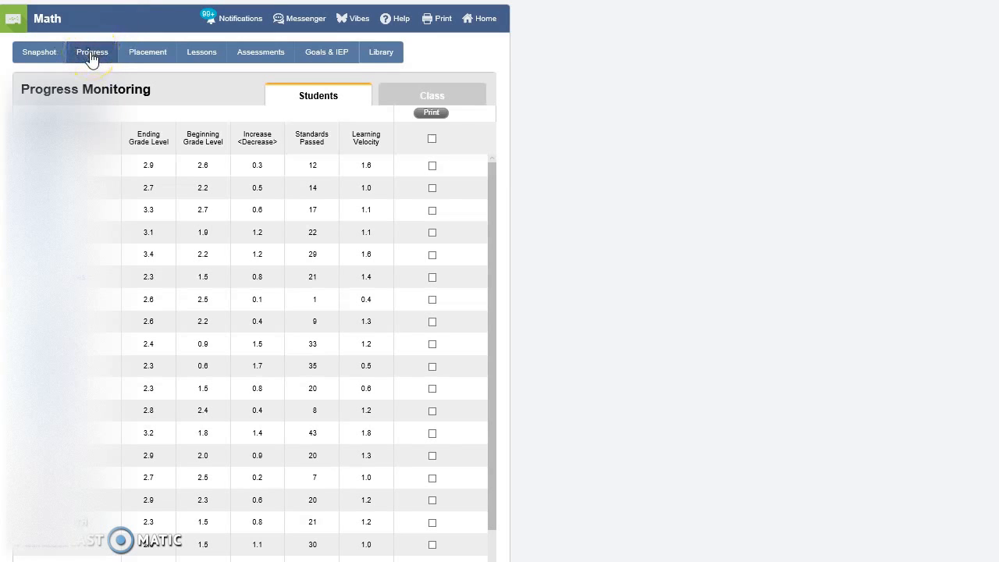
left_click(432, 139)
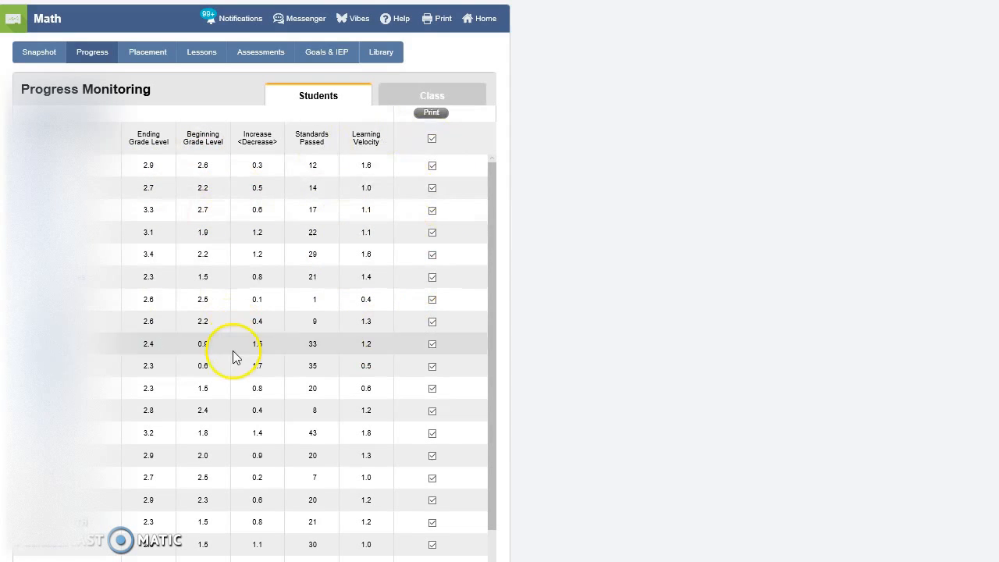
left_click(432, 114)
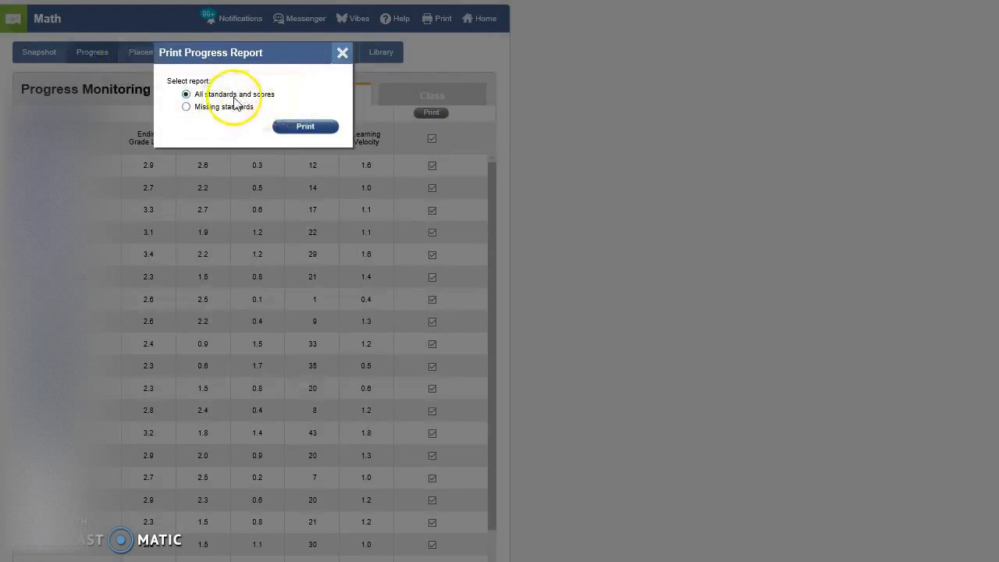
left_click(312, 127)
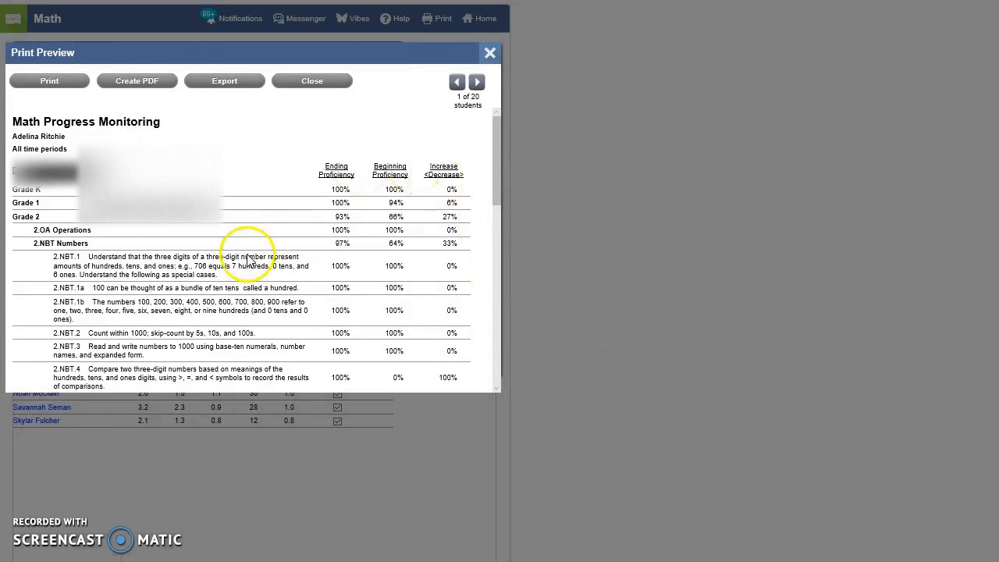
left_click(153, 82)
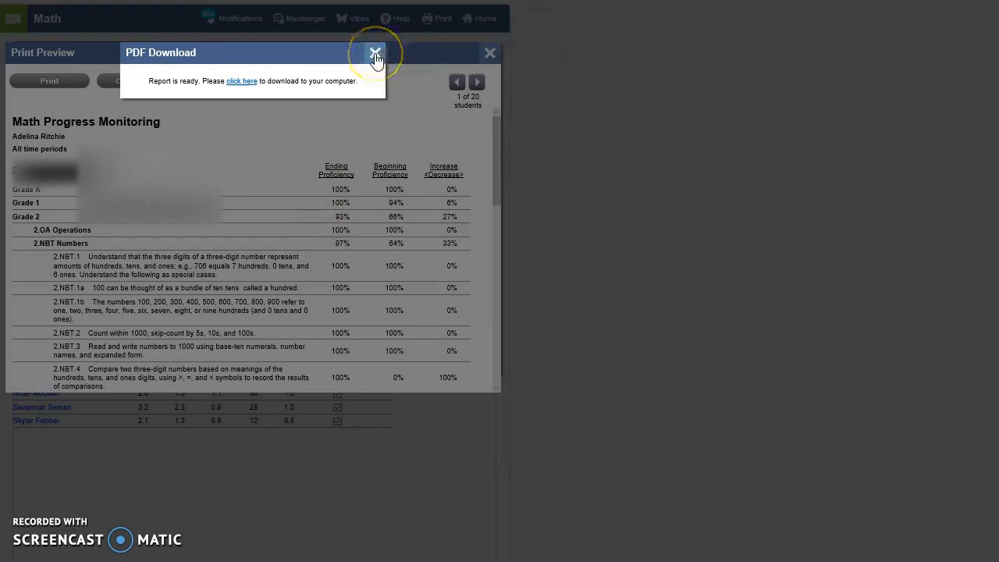
left_click(240, 81)
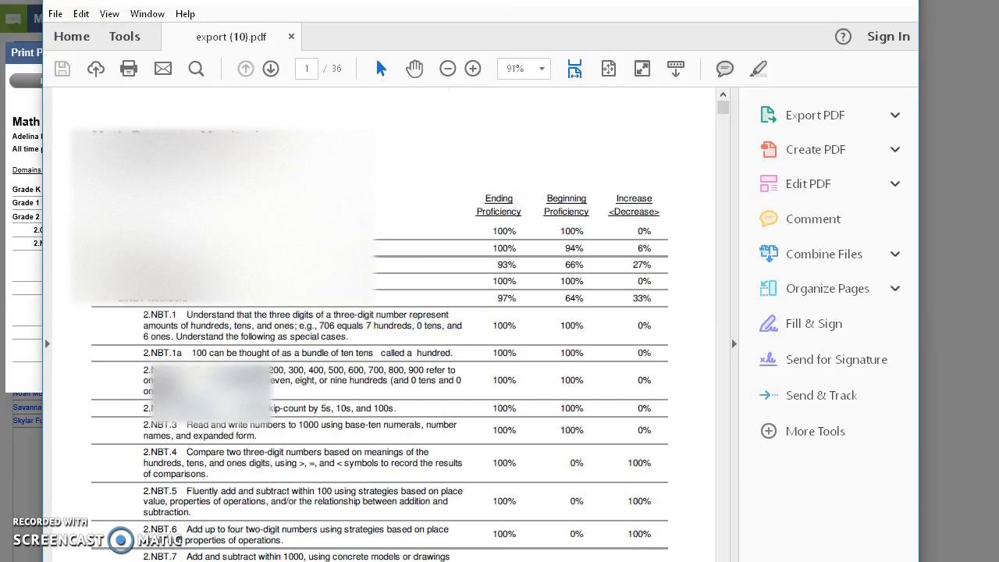
Step: Review each Grade 2 standard's proficiency in the exported progress report, including 2.NBT Numbers and 2.MD Measurement, and close the PDF and preview
scroll(258, 210, "down", 10)
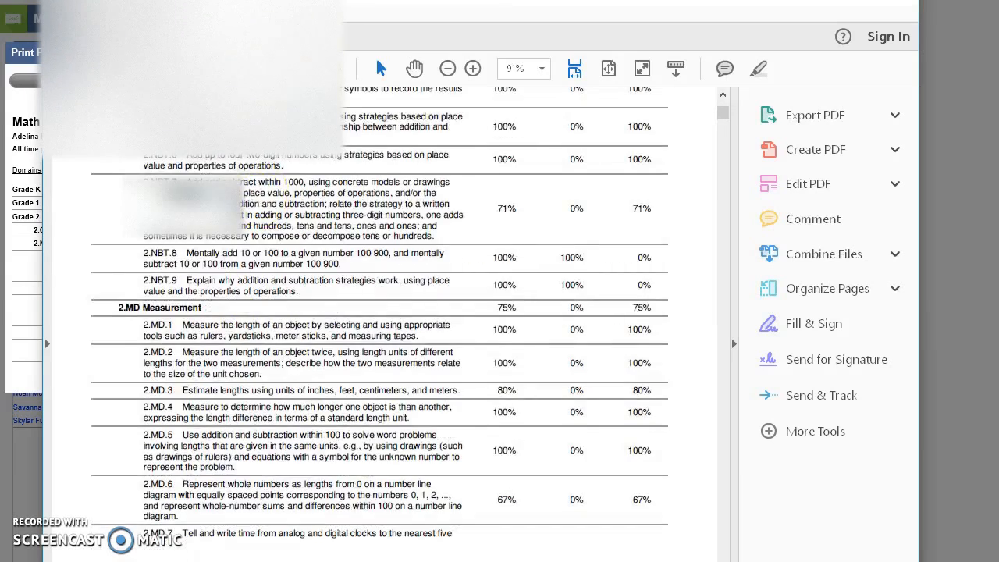
scroll(369, 336, "down", 15)
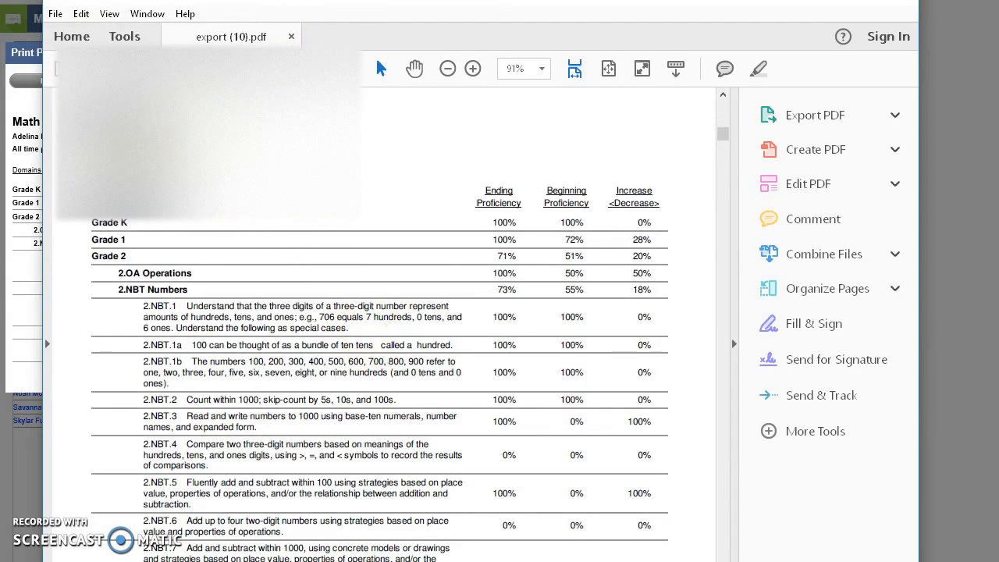
scroll(178, 188, "down", 2)
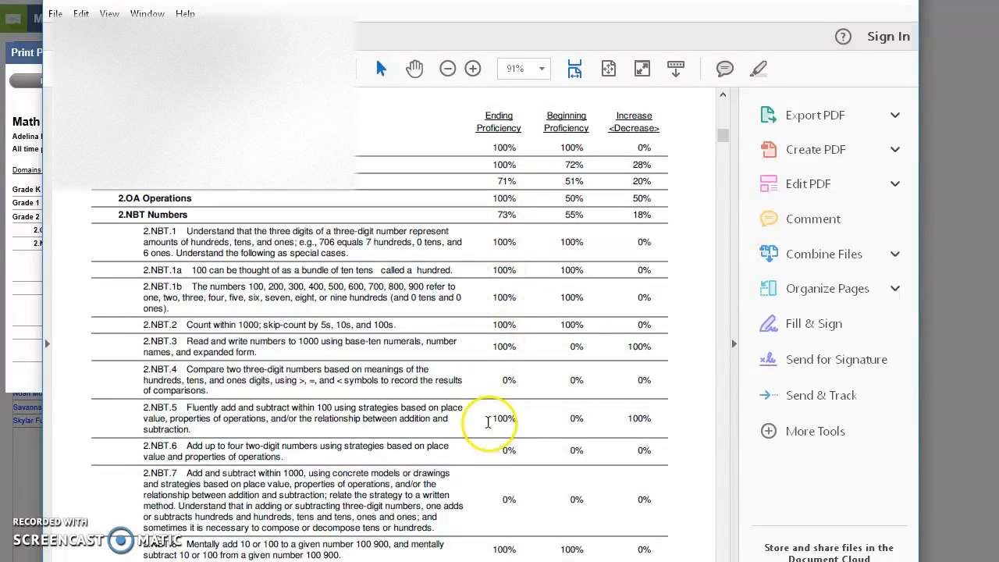
scroll(510, 472, "down", 1)
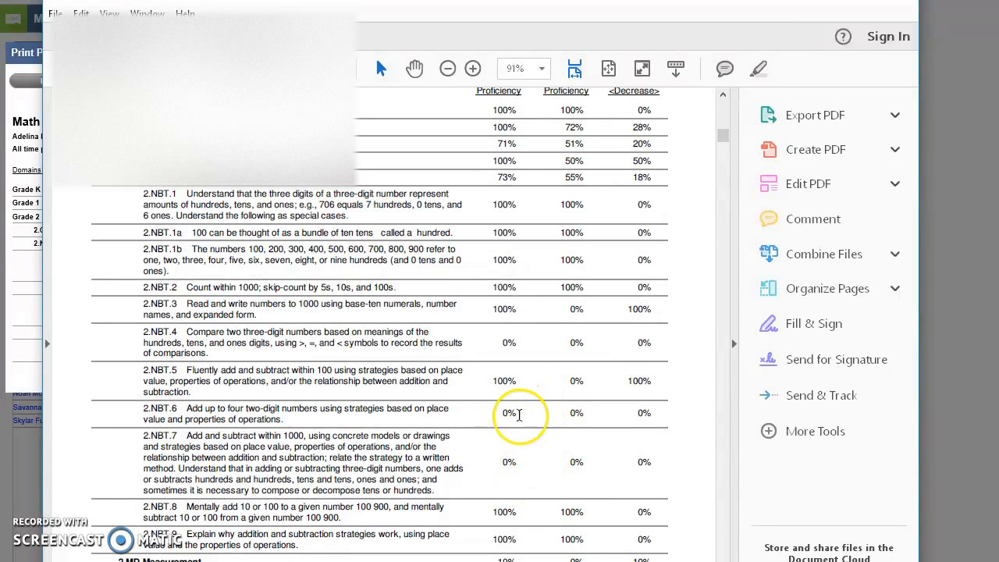
scroll(515, 477, "down", 3)
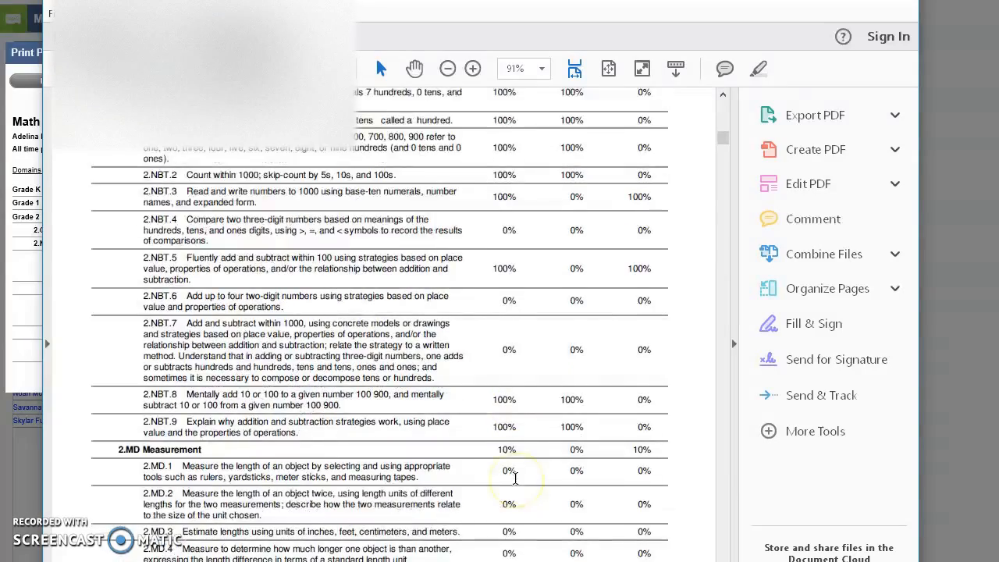
scroll(514, 469, "down", 3)
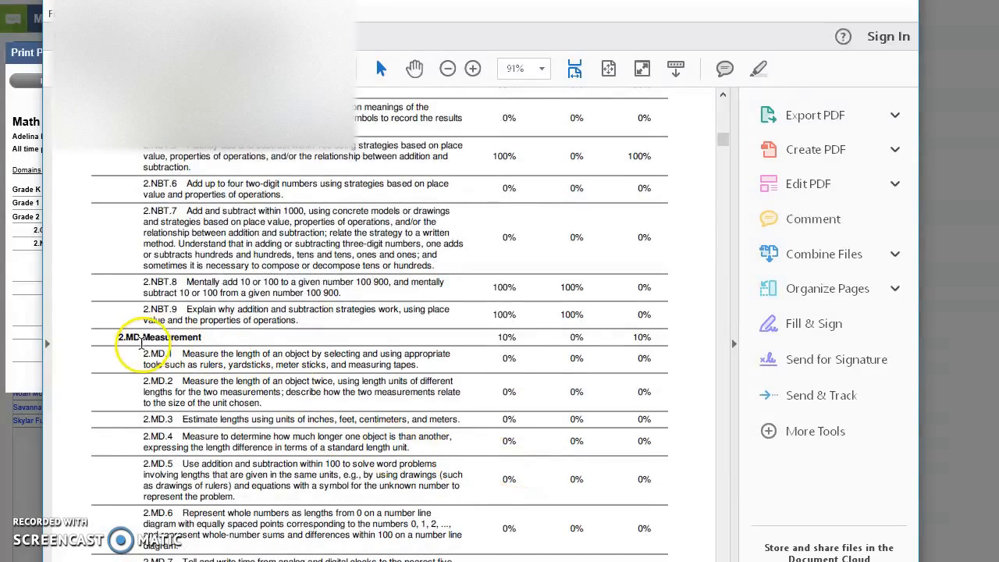
scroll(509, 344, "down", 10)
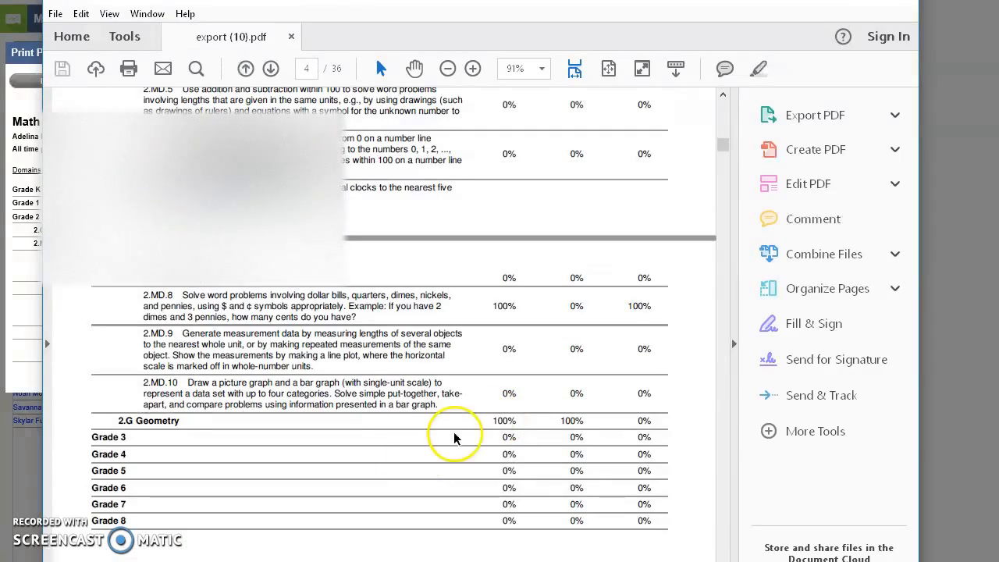
scroll(506, 462, "up", 20)
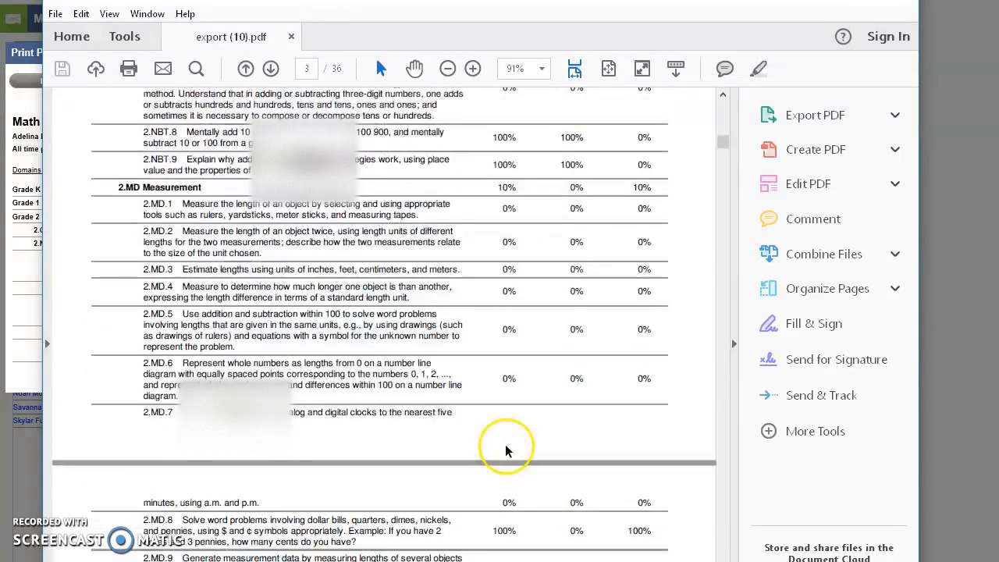
scroll(492, 533, "down", 10)
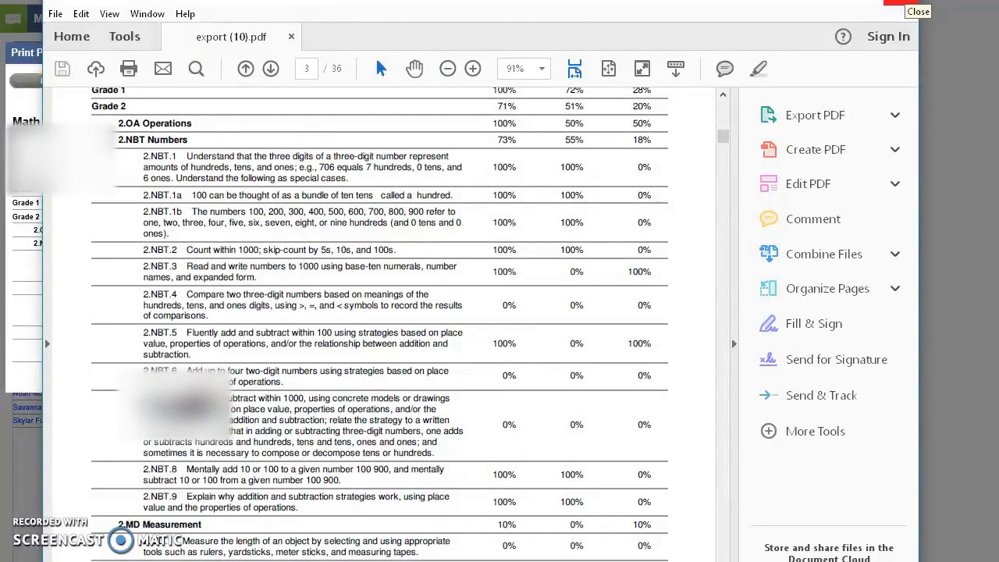
left_click(895, 3)
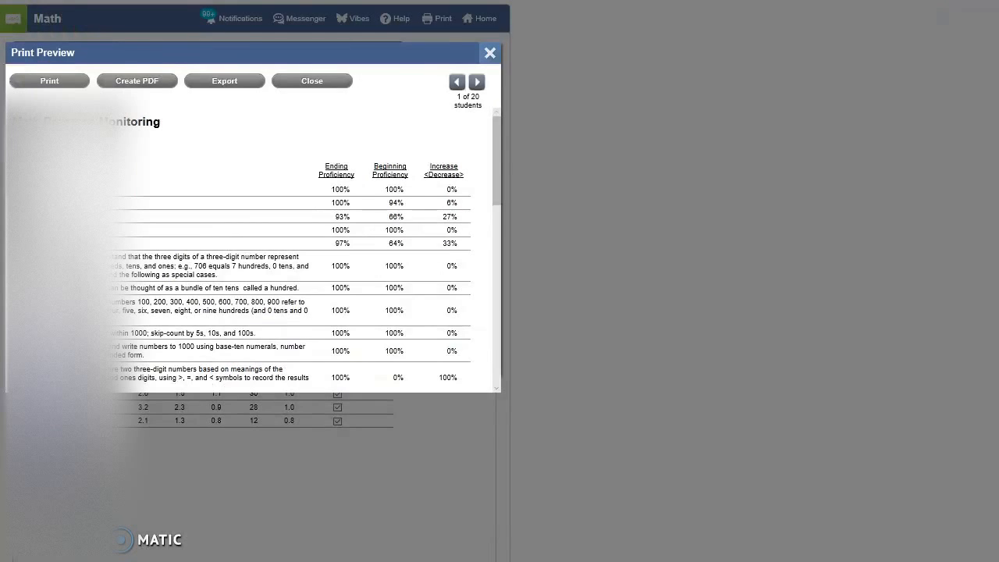
left_click(490, 52)
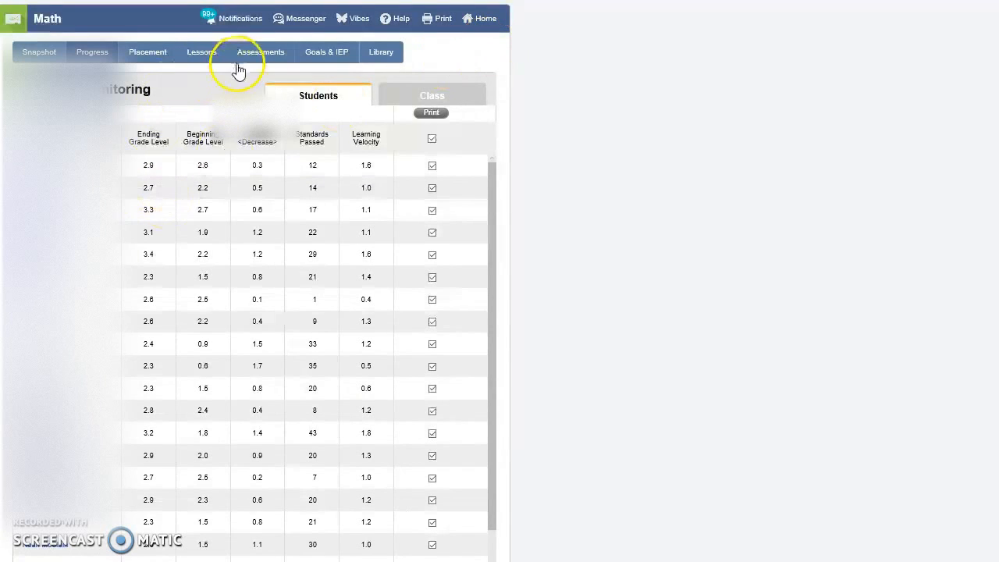
Step: Open the Grade 2 lesson assignment list for the third student in the class
left_click(193, 55)
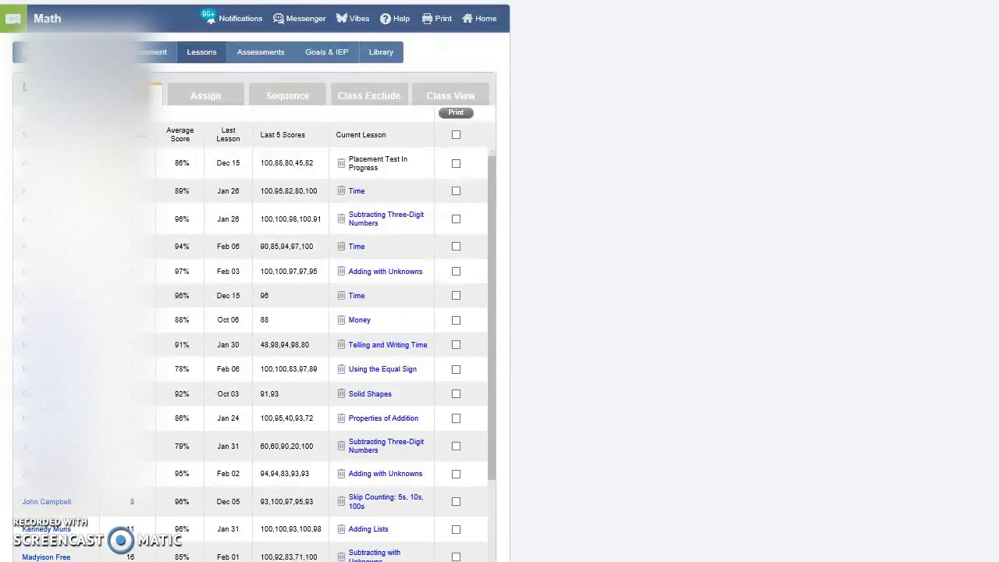
left_click(219, 100)
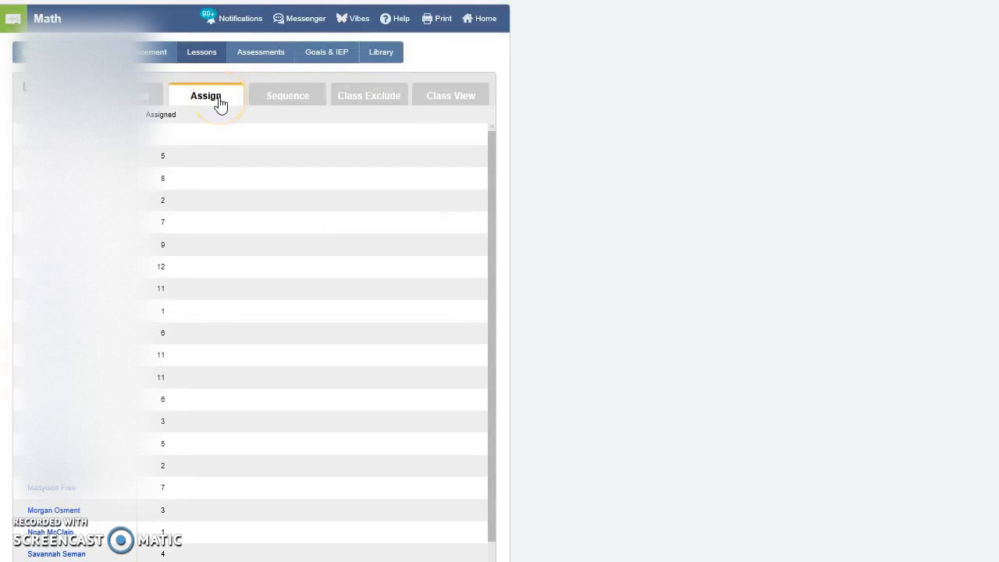
left_click(165, 183)
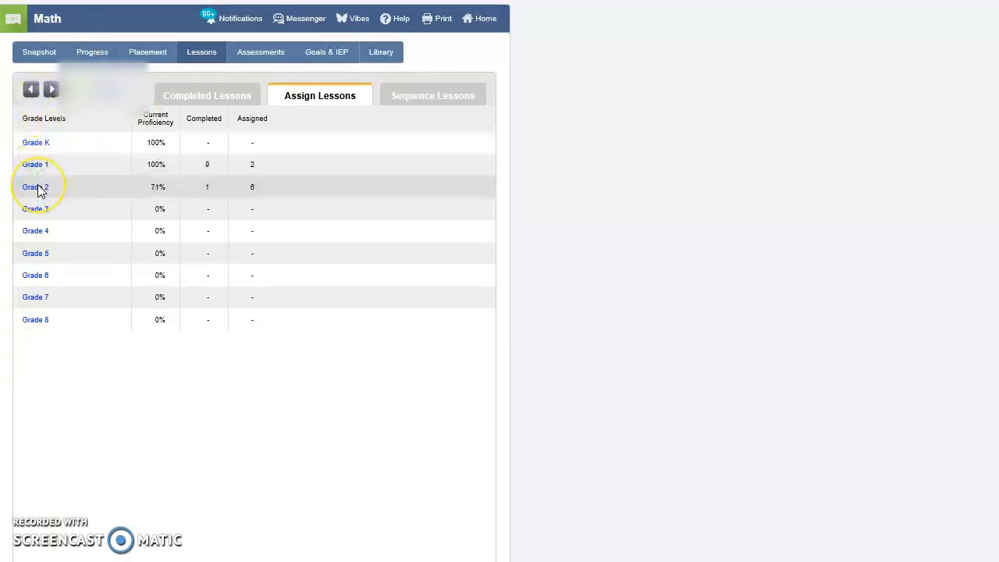
left_click(39, 188)
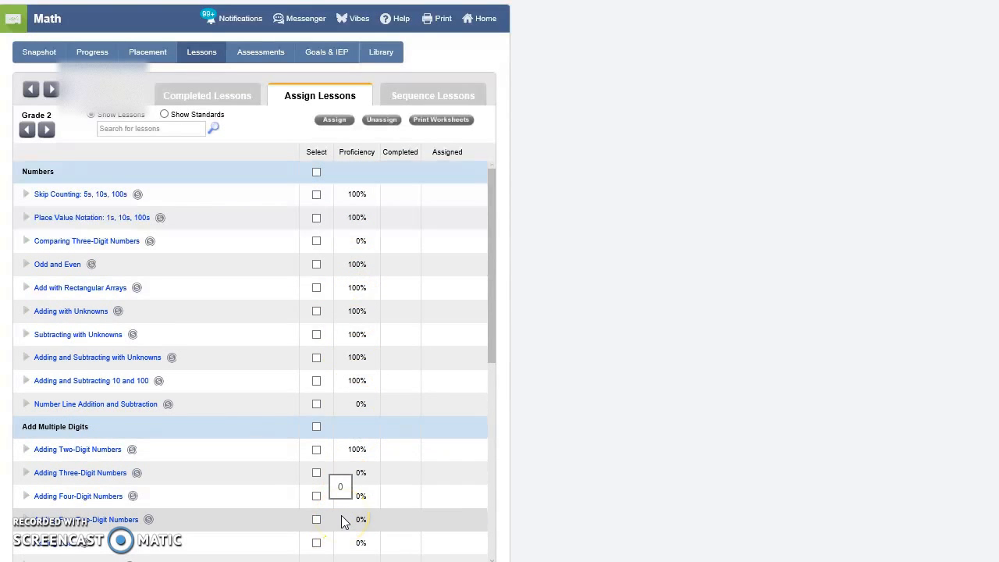
Step: Review the student's proficiency and assigned lessons in Grade 2, look at the Grade 3 lessons, and return to Grade 2
scroll(343, 521, "down", 6)
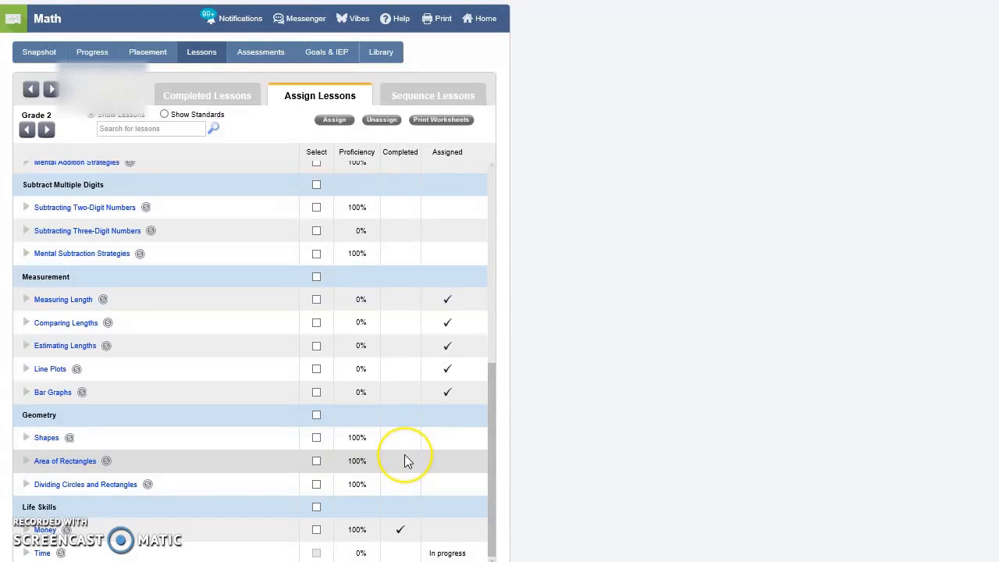
scroll(405, 461, "up", 3)
scroll(404, 455, "down", 3)
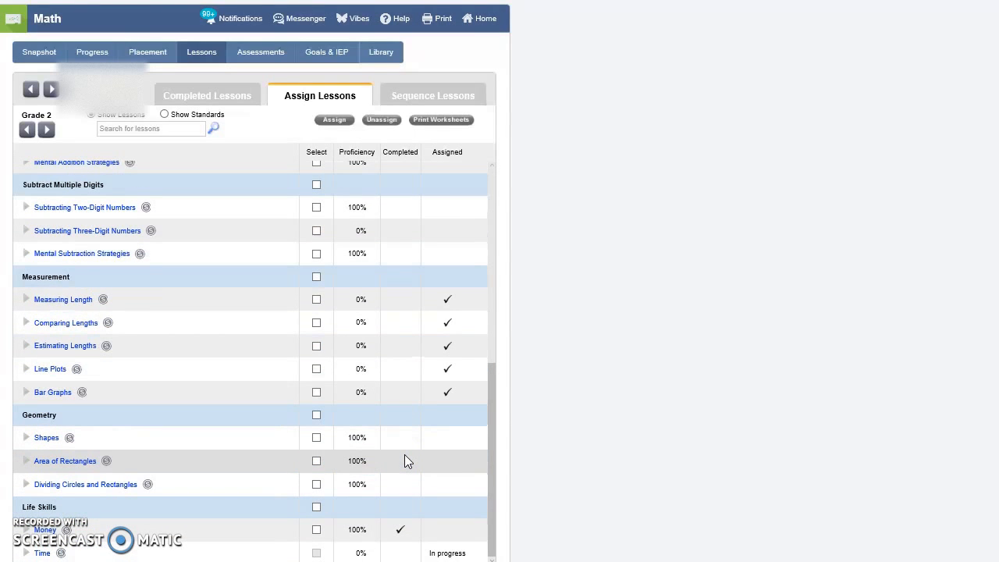
left_click(406, 451)
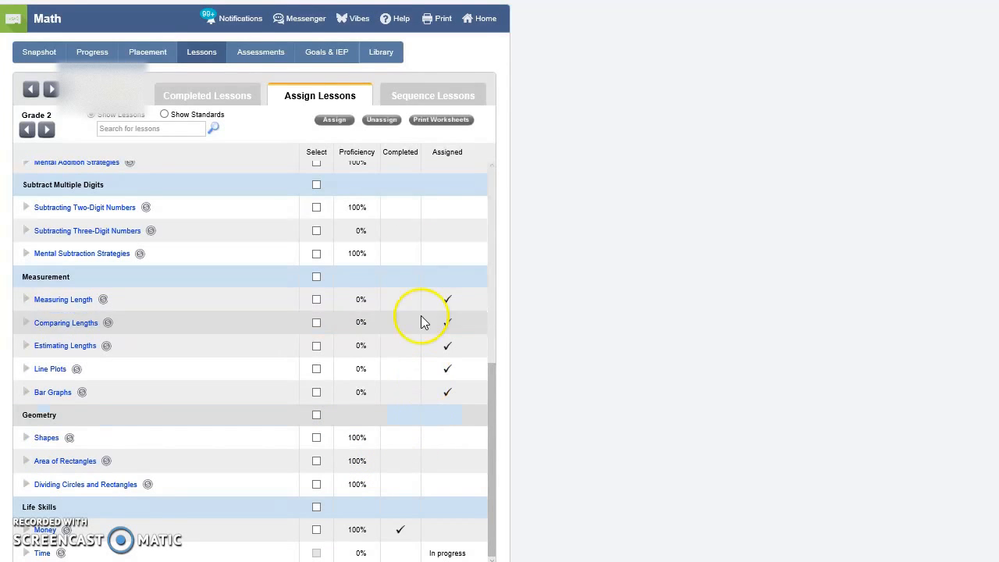
left_click(316, 300)
left_click(316, 277)
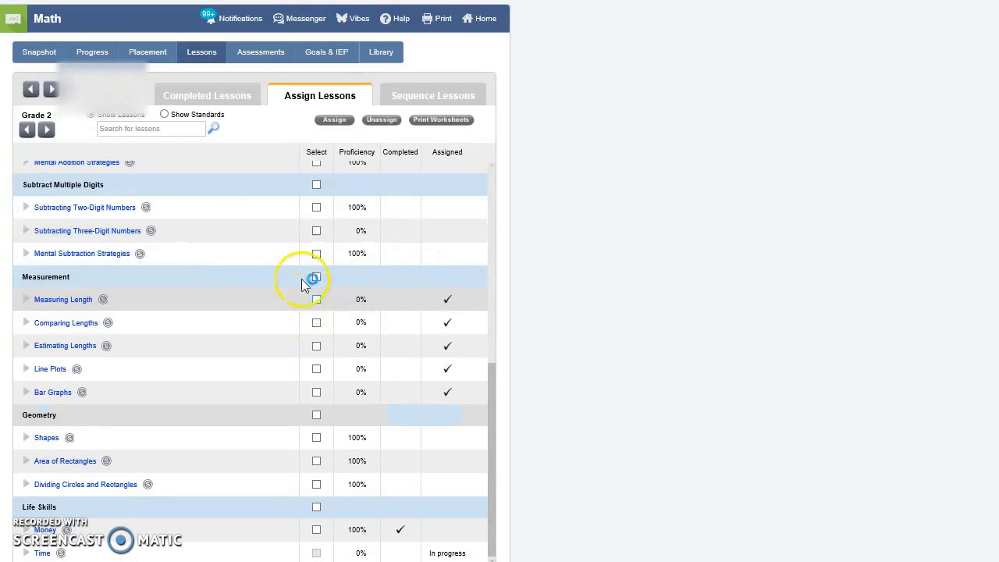
left_click(46, 131)
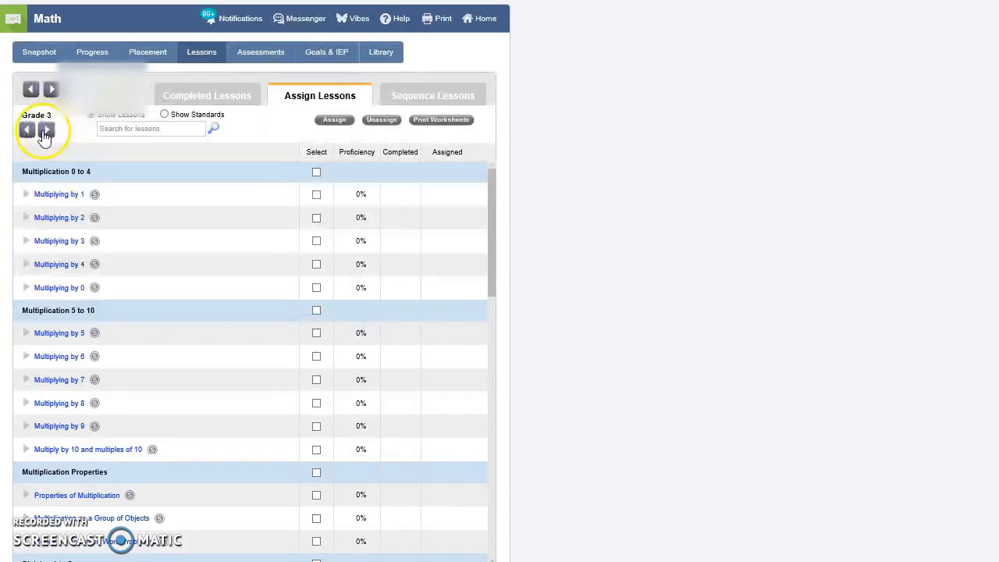
left_click(27, 130)
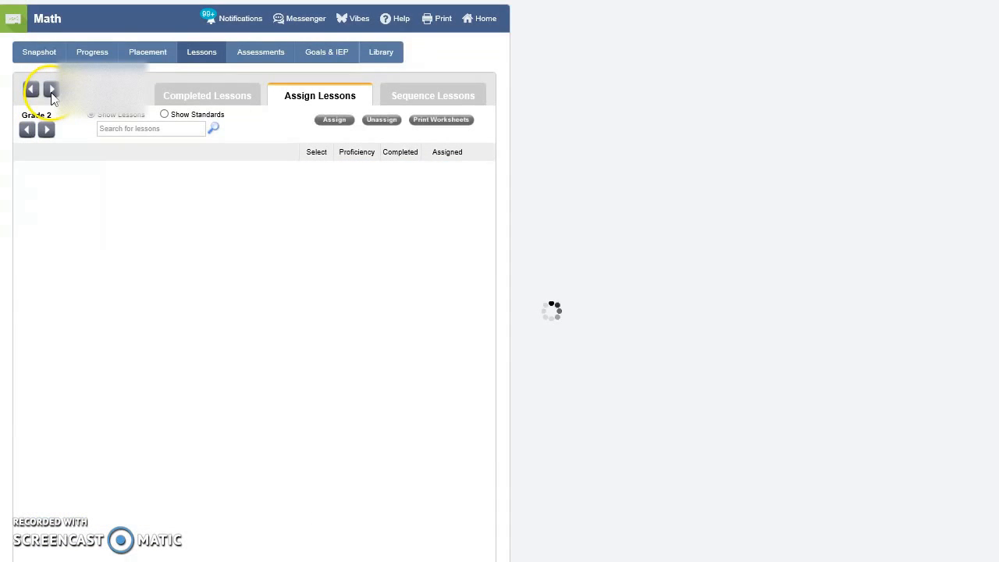
Step: Switch to the student two places ahead and check their Grade 2 lesson proficiency down to the Measurement and Life Skills groups
left_click(50, 91)
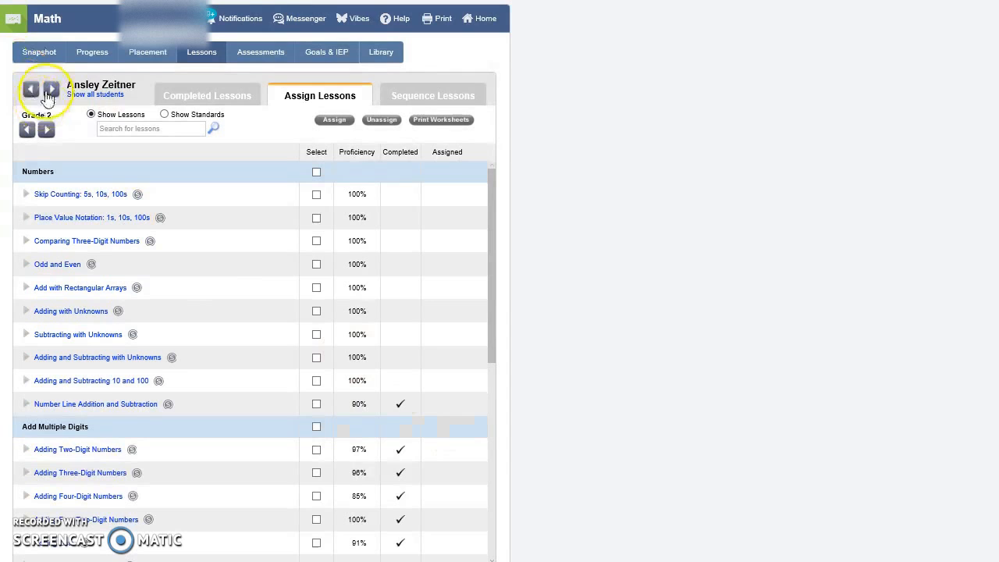
left_click(50, 91)
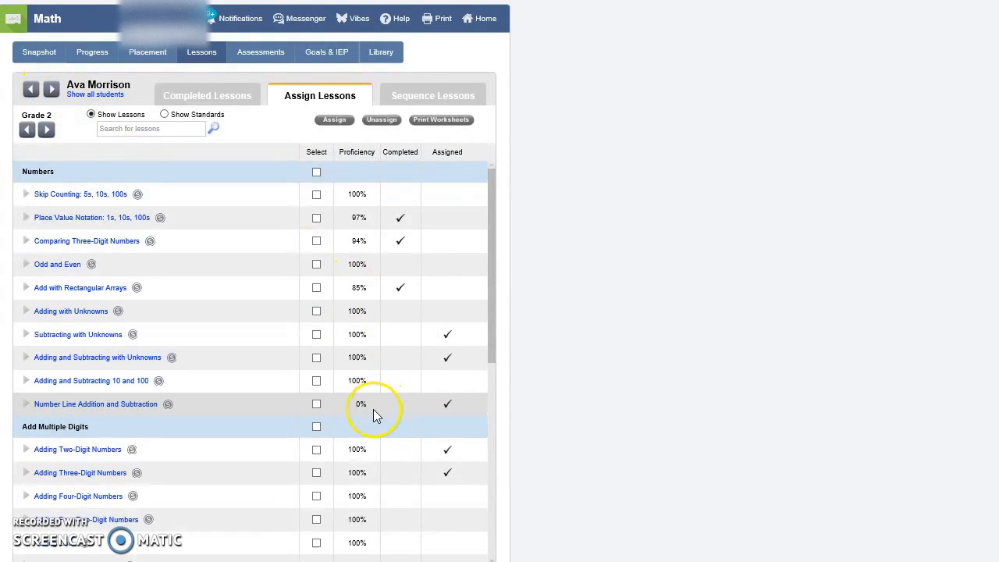
scroll(373, 415, "down", 2)
mouse_move(366, 344)
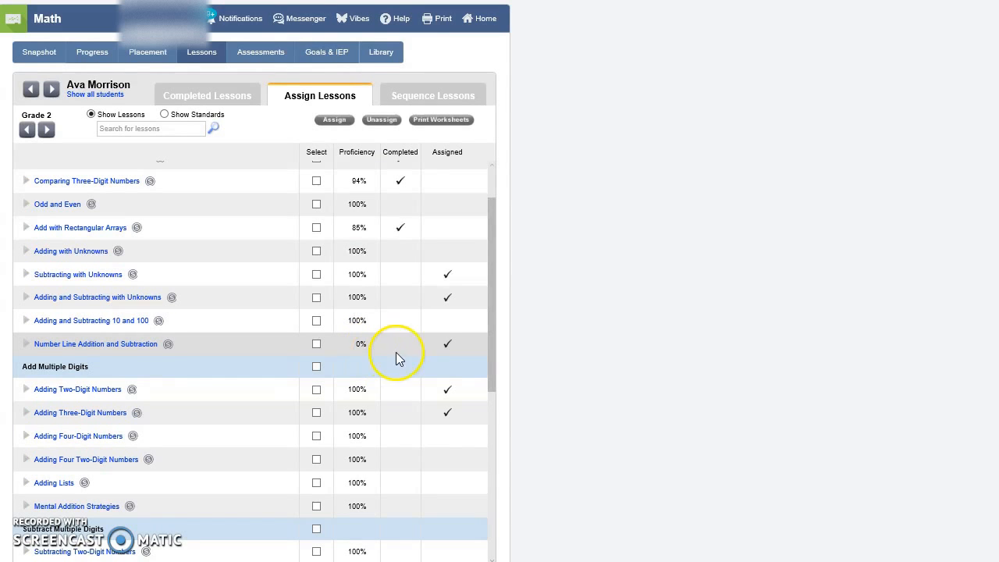
scroll(451, 344, "down", 5)
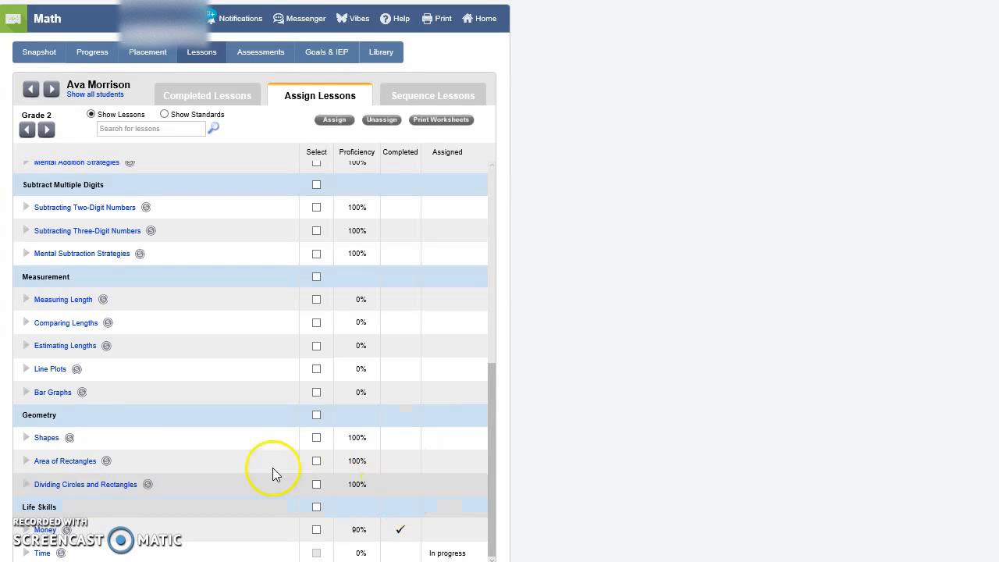
Step: Assign the Bar Graphs lesson in the Measurement group, placing it at the bottom of the student's lesson sequence
left_click(26, 393)
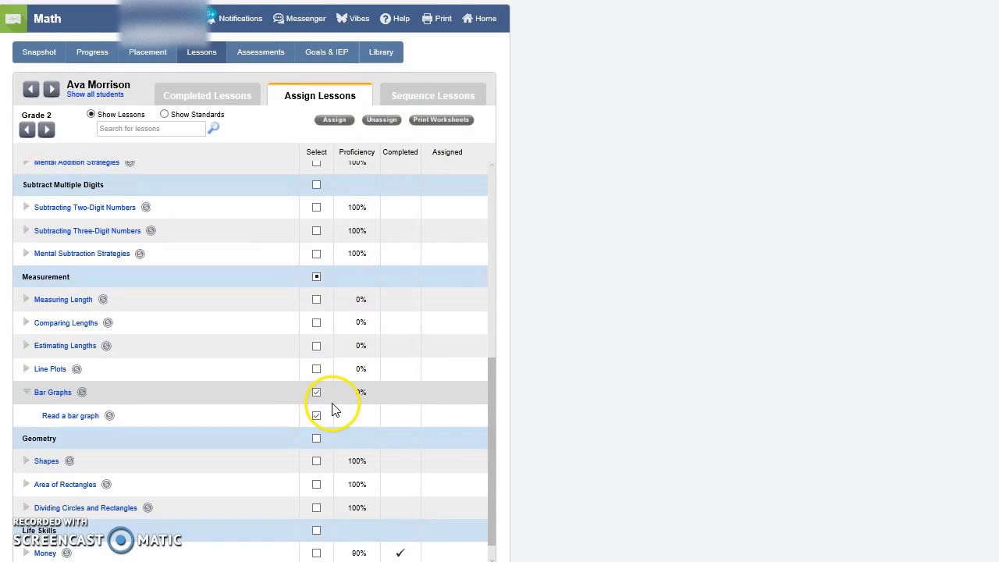
left_click(331, 121)
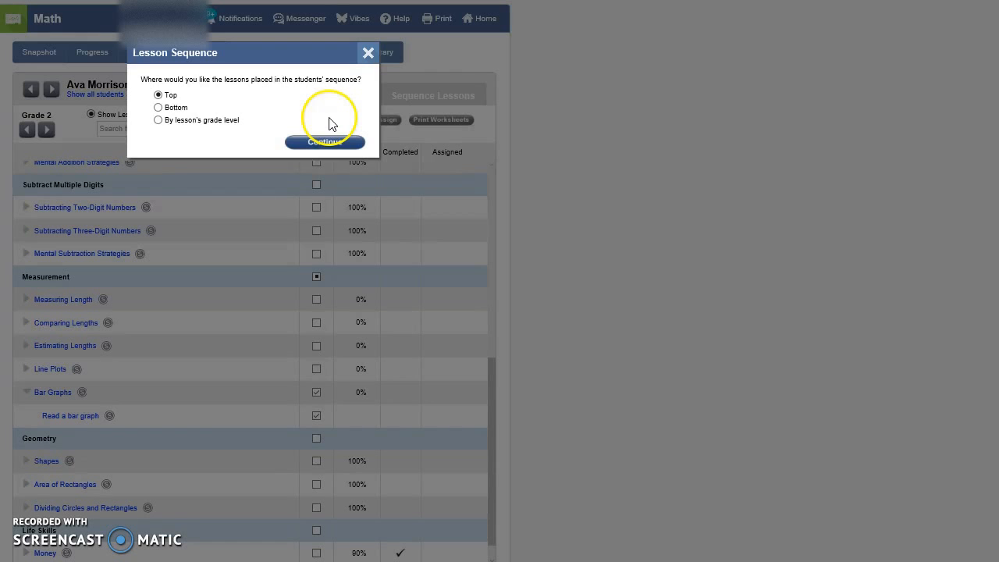
left_click(172, 97)
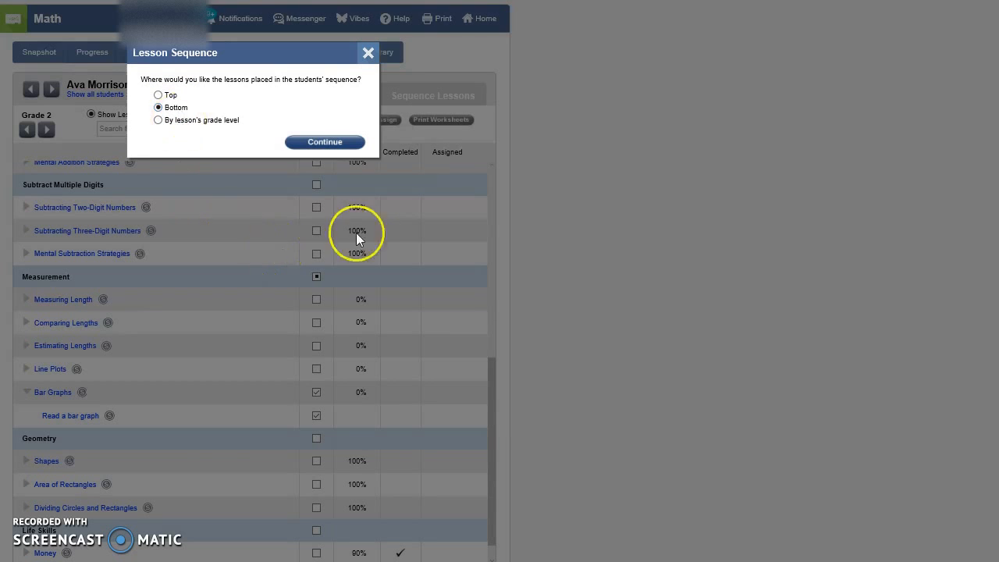
left_click(325, 147)
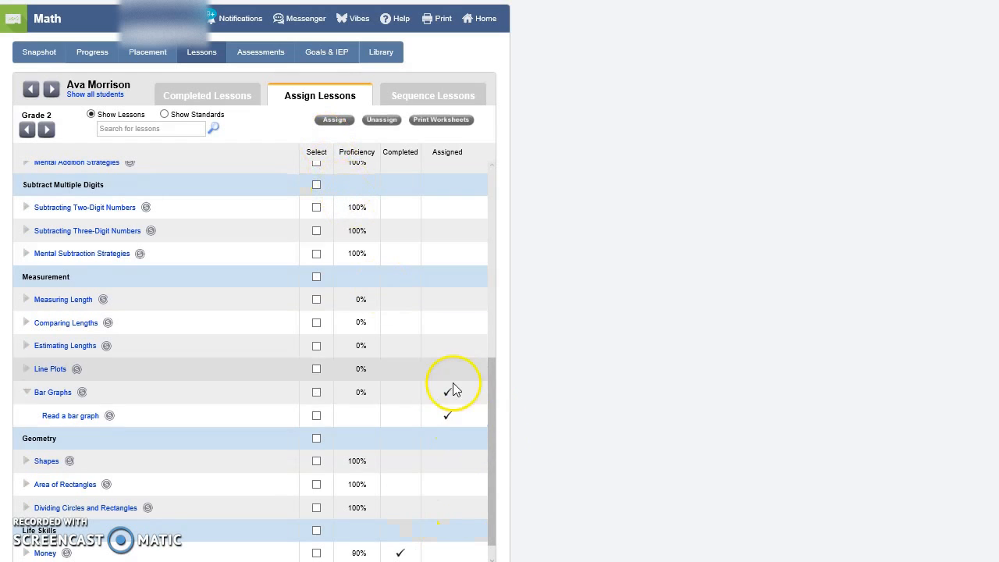
Step: Switch to the next student and check their Grade 2 lesson proficiency and assignments from Numbers through Life Skills
scroll(451, 392, "up", 4)
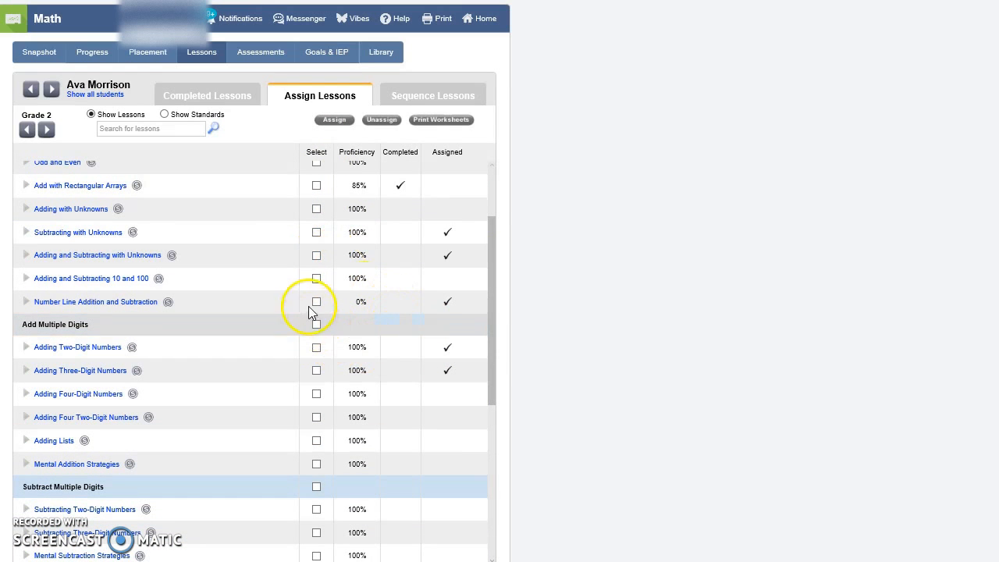
scroll(314, 308, "up", 2)
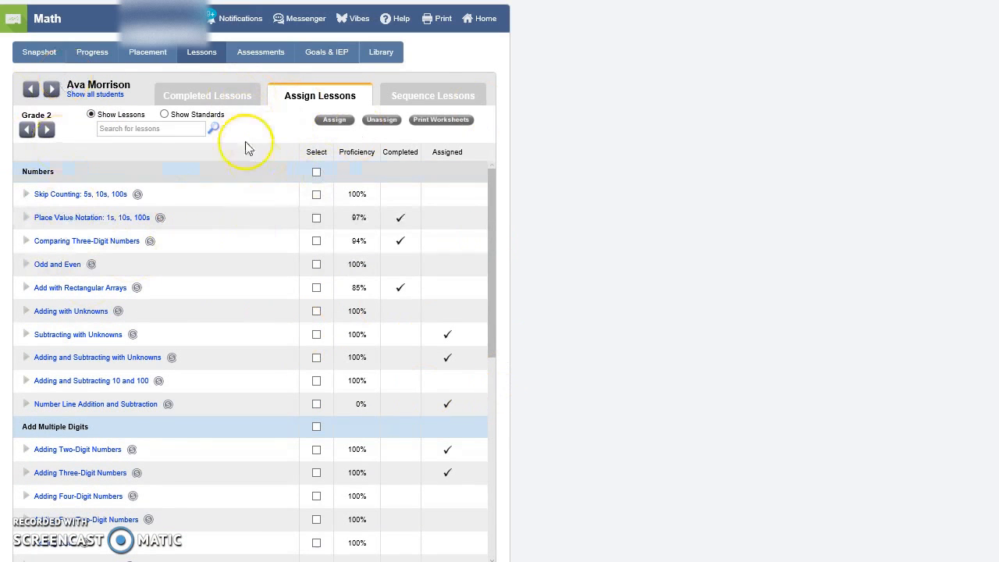
left_click(51, 90)
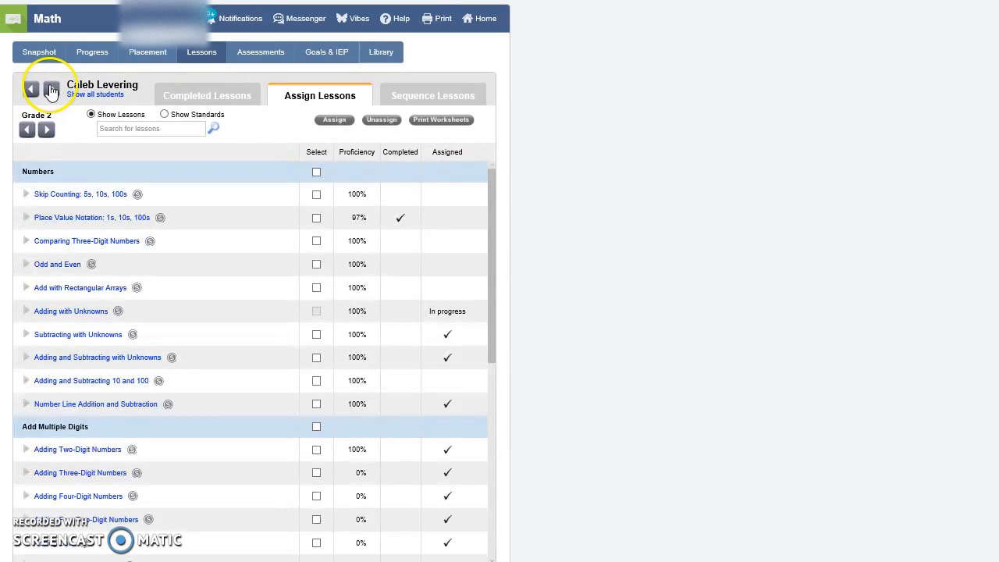
scroll(175, 324, "down", 3)
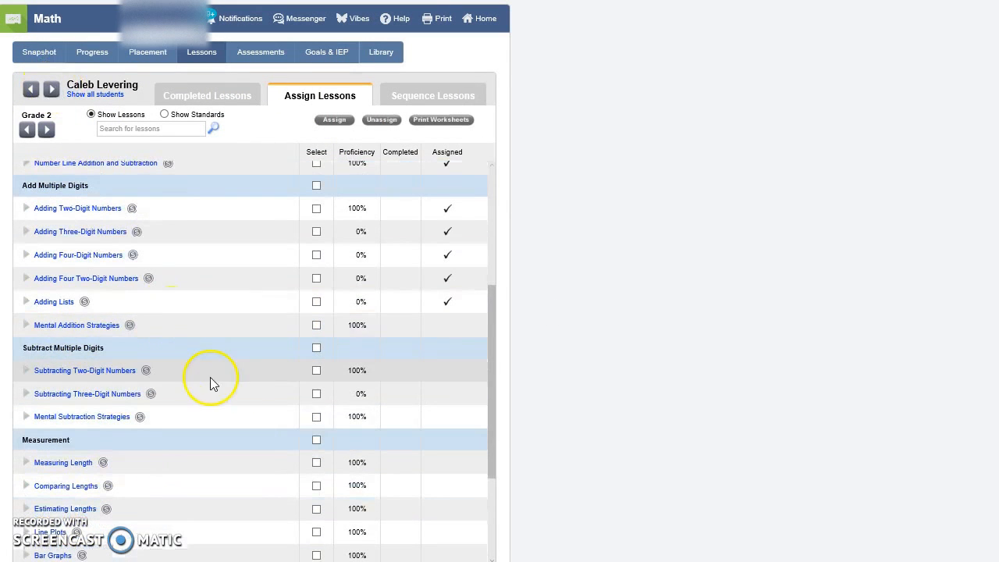
scroll(484, 366, "down", 2)
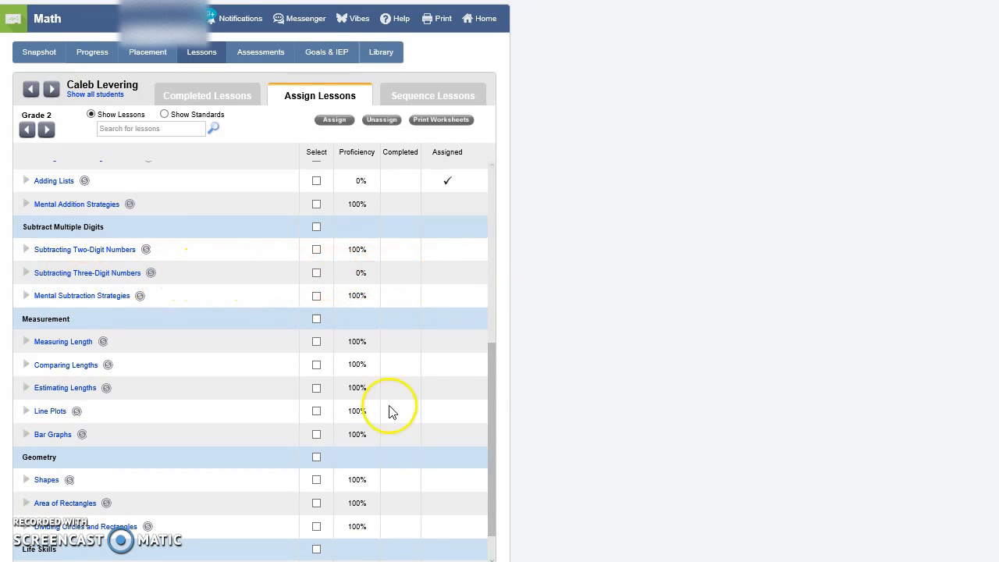
scroll(386, 445, "down", 1)
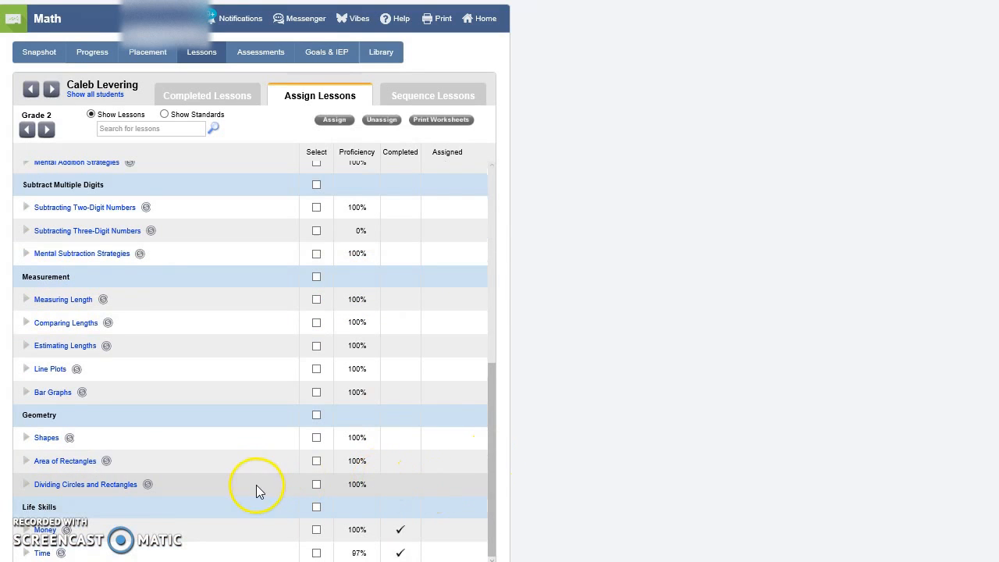
scroll(258, 469, "up", 10)
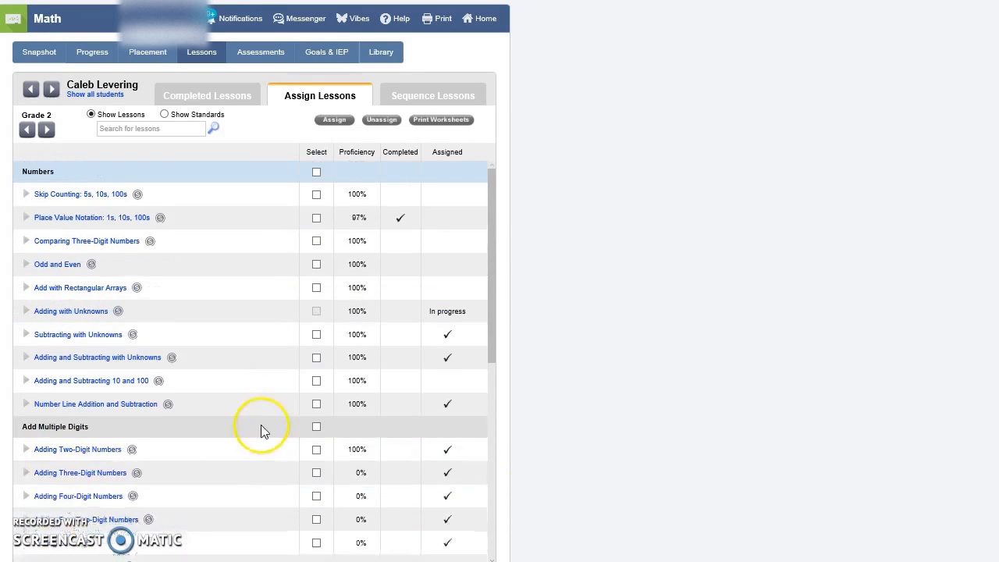
Step: Switch to the following student, check their Grade 2 proficiency, and move the Money lesson below Counting in their lesson sequence
left_click(51, 89)
scroll(174, 191, "down", 1)
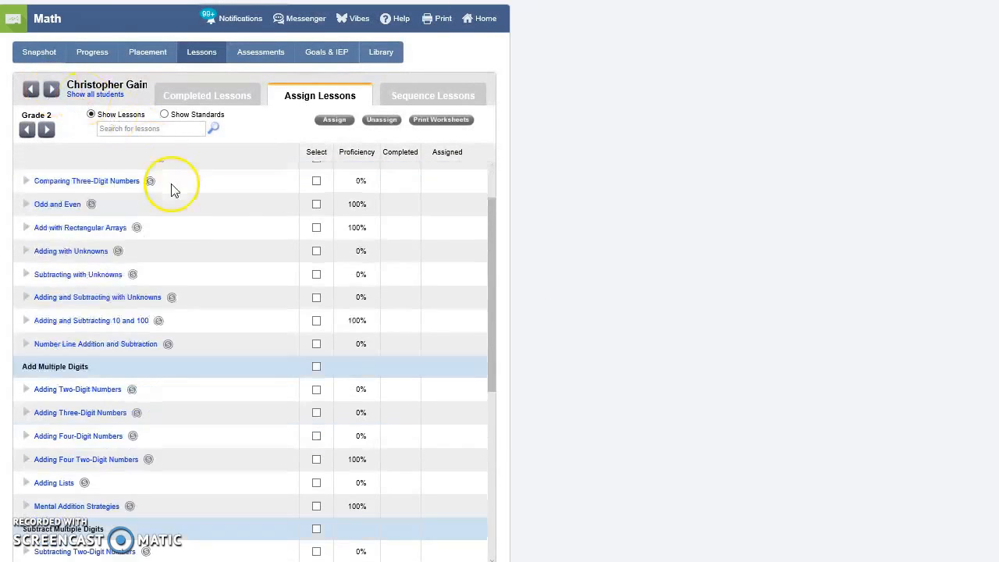
scroll(174, 203, "down", 6)
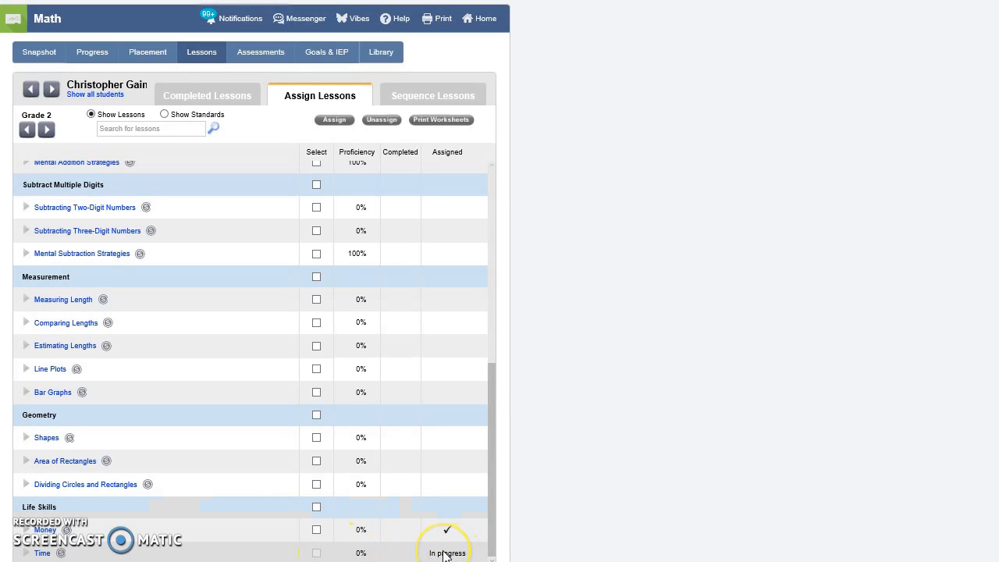
left_click(420, 96)
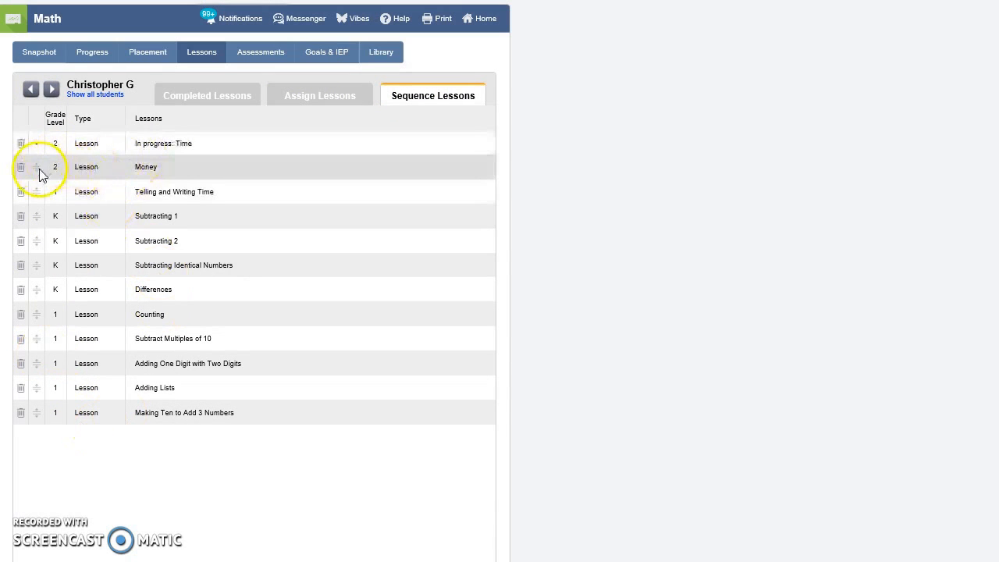
left_click_drag(38, 166, 32, 315)
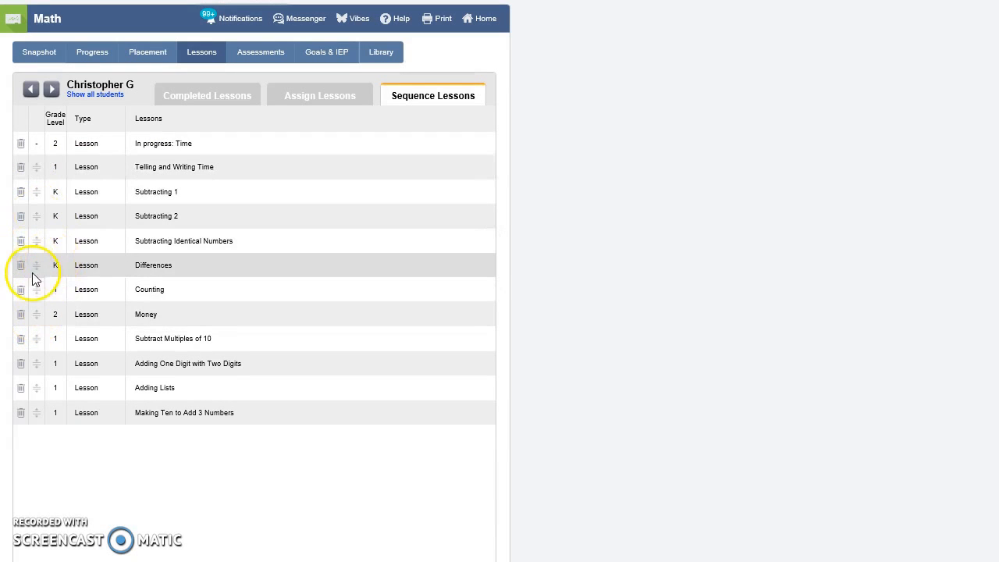
Step: Delete the kindergarten lessons Differences, Subtracting 2, Subtracting 1 and Subtracting Identical Numbers from the student's sequence
left_click(20, 266)
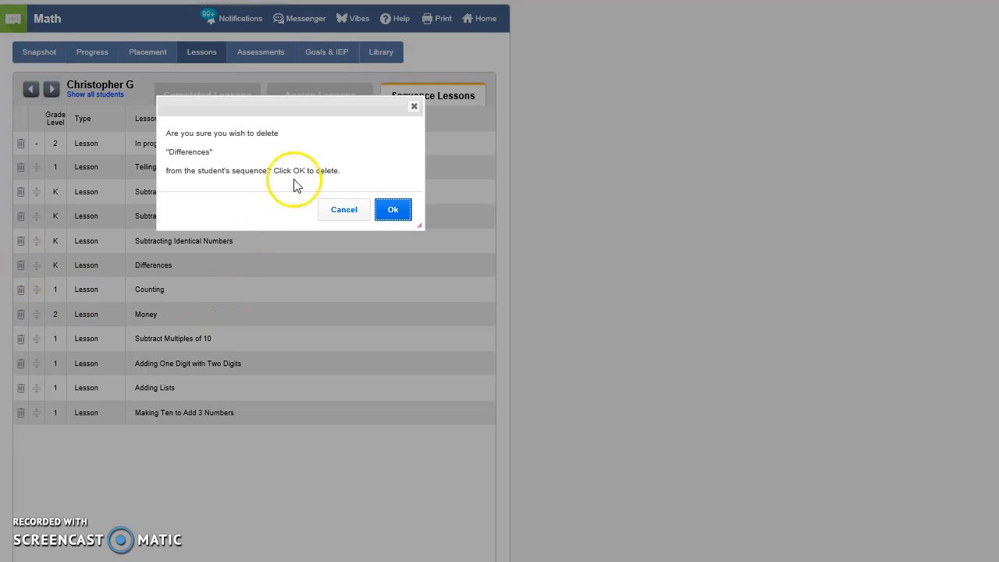
left_click(392, 210)
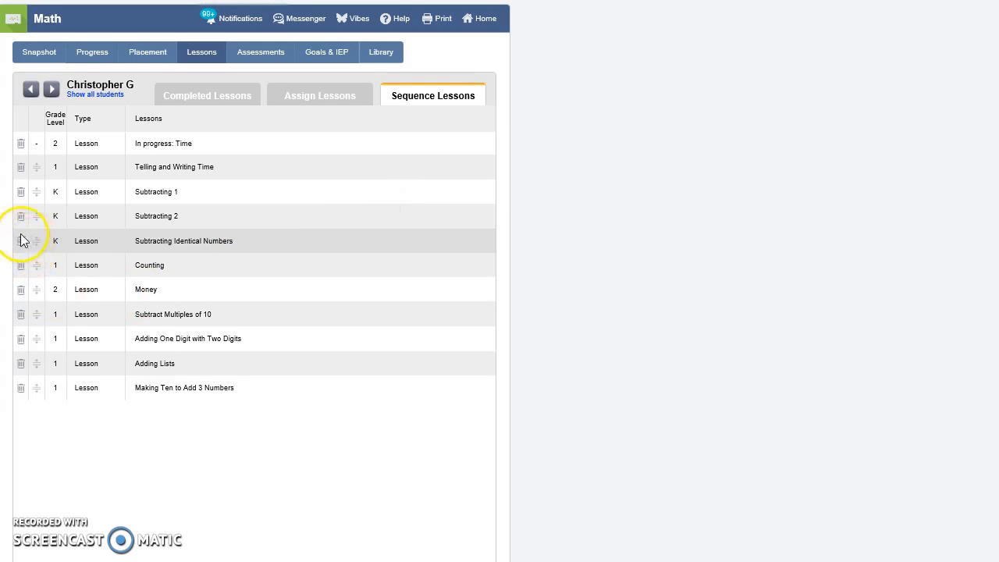
left_click(20, 216)
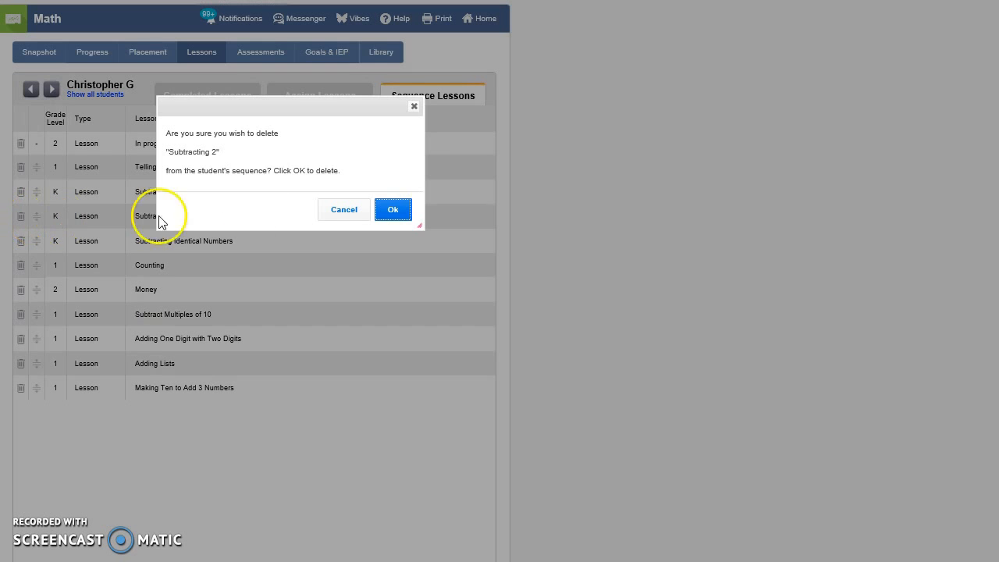
left_click(382, 212)
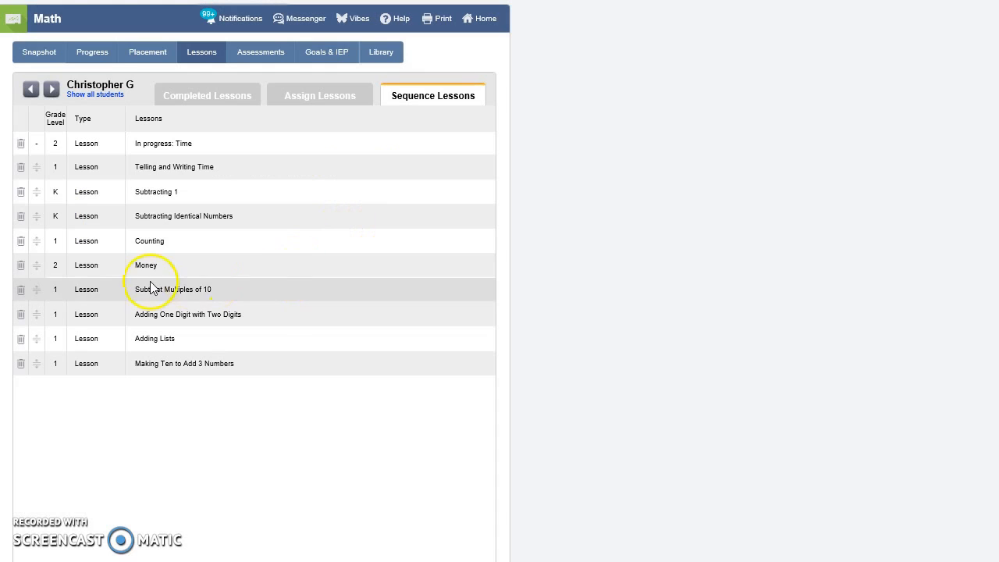
left_click(21, 192)
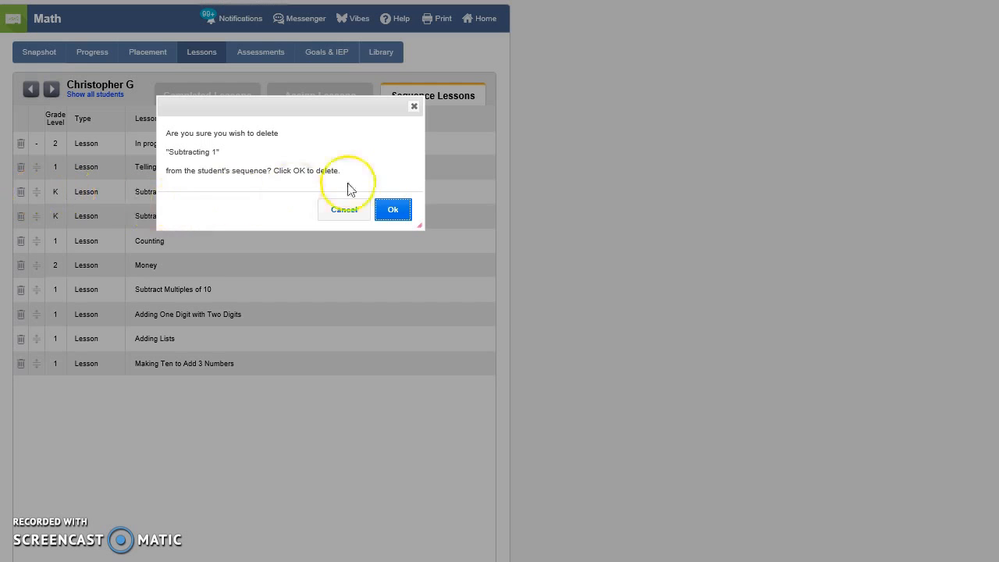
left_click(395, 212)
left_click(21, 194)
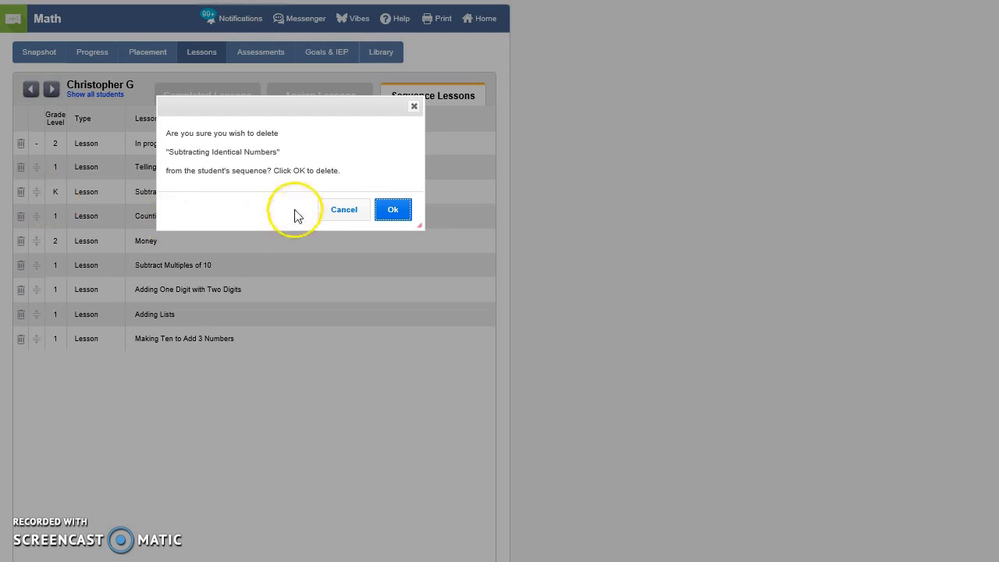
left_click(393, 212)
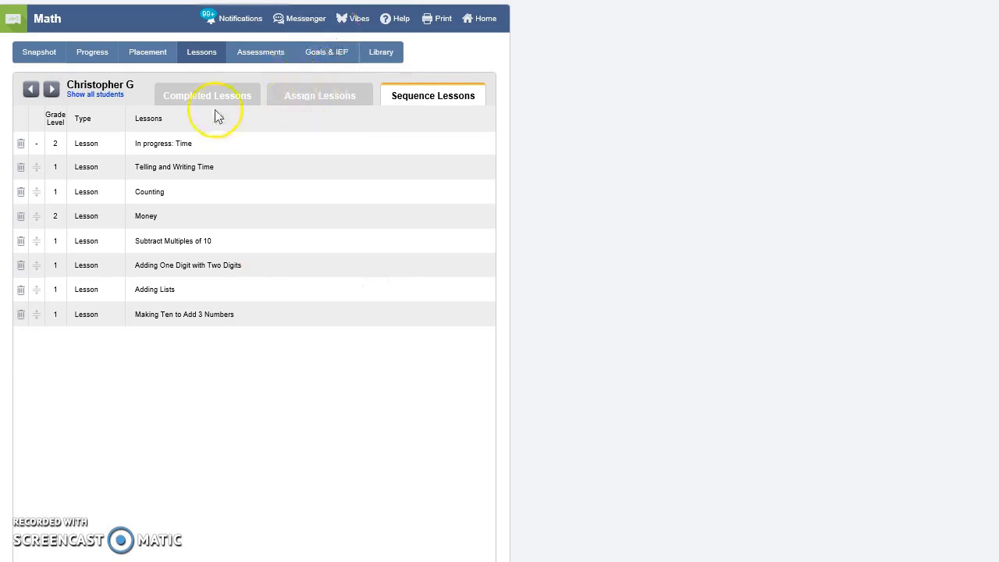
Step: View the class snapshot of last sessions and open the whole class's completed lessons overview
left_click(39, 52)
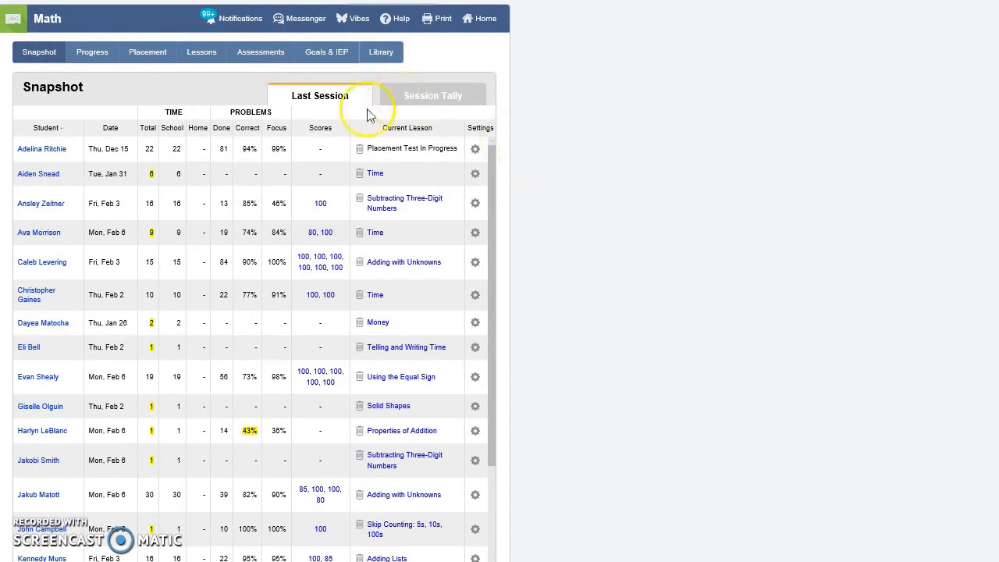
left_click(200, 54)
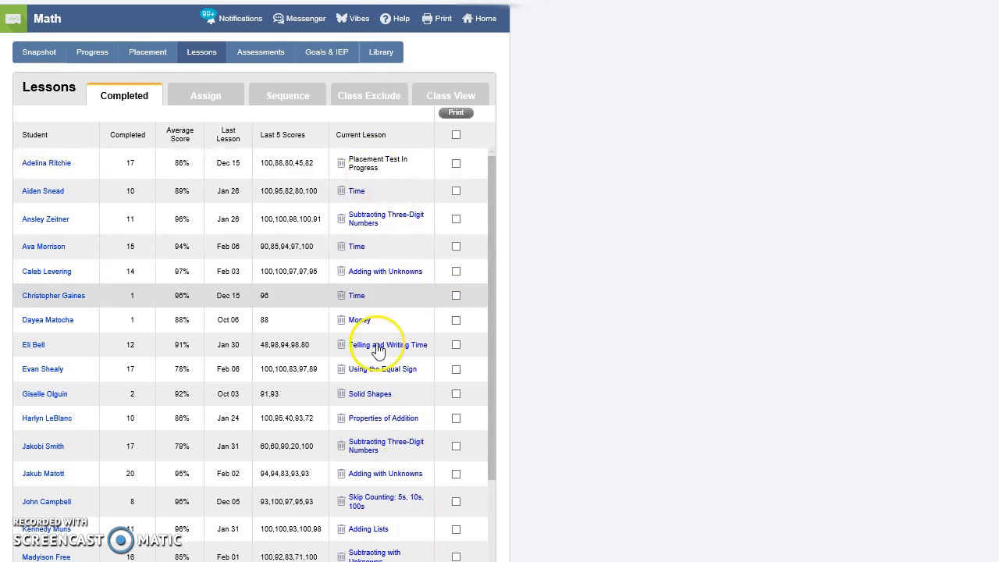